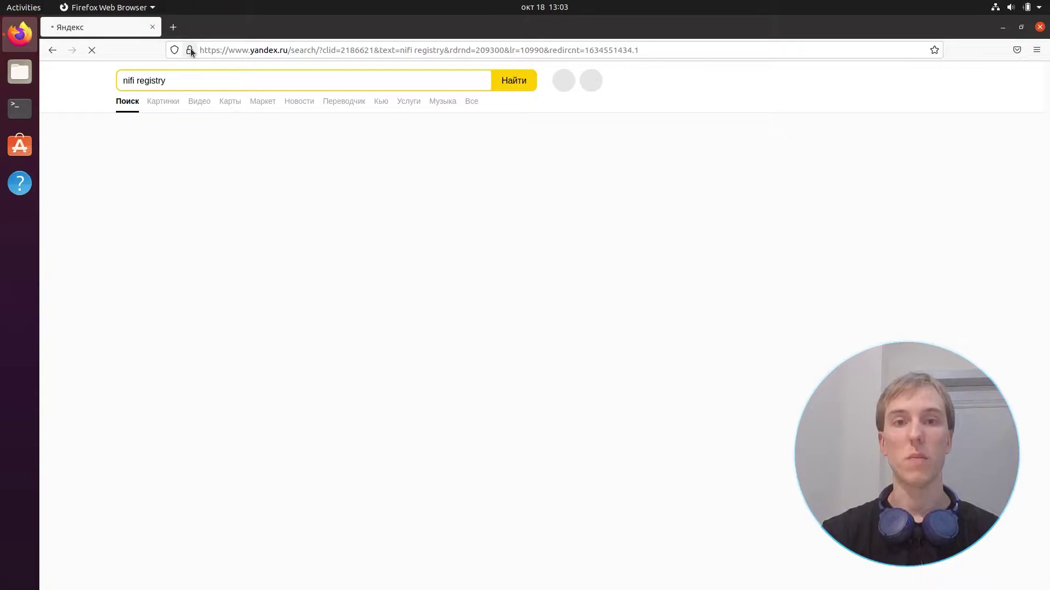
- From the Apache NiFi Registry site, download nifi-registry-1.14.0-bin.tar.gz from the suggested mirror and open it in the archive manager
left_click(186, 187)
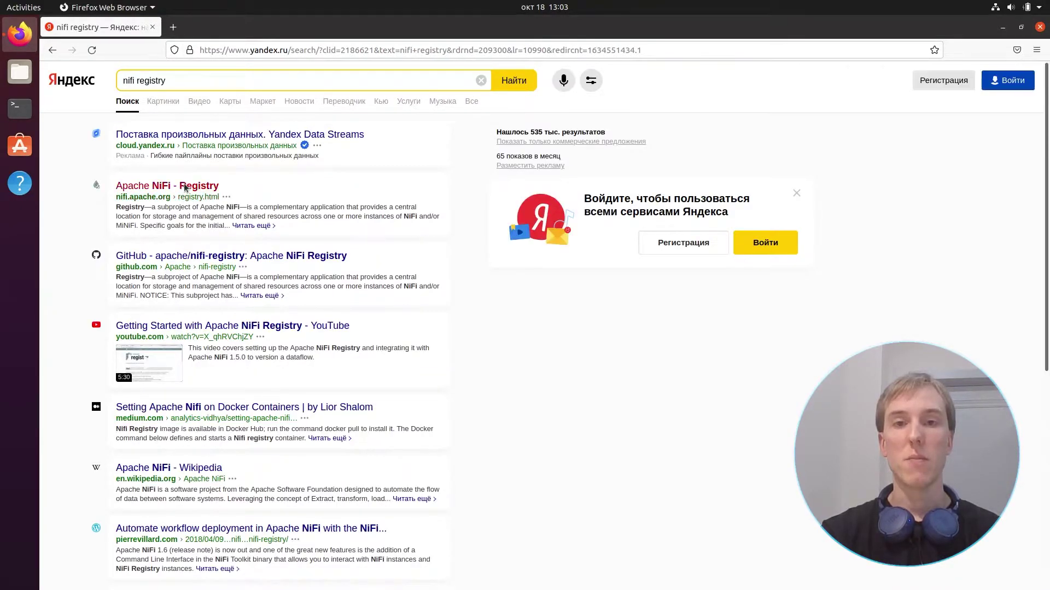
scroll(536, 238, "down", 8)
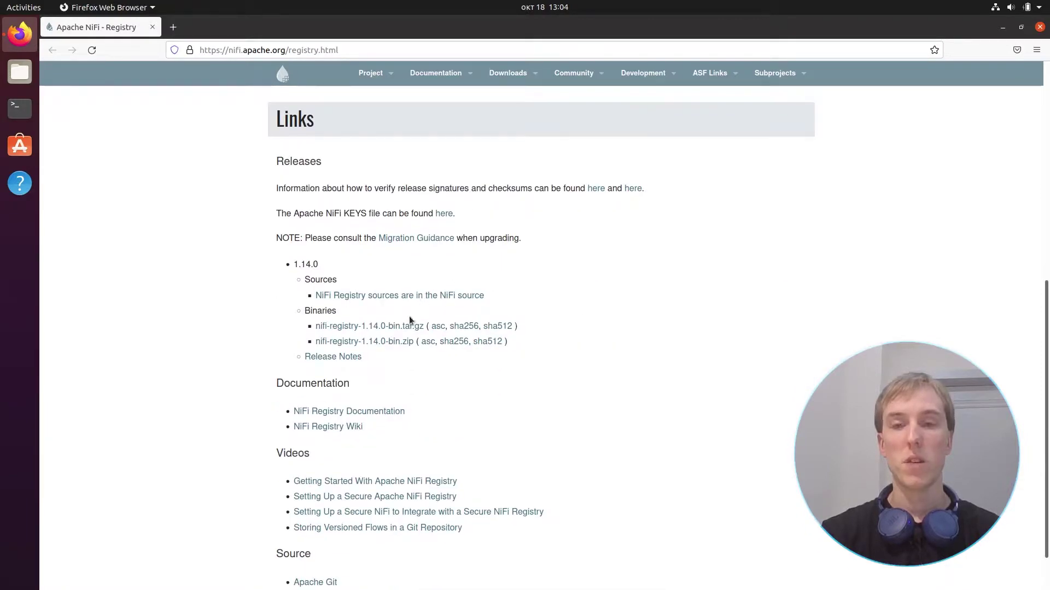
left_click(405, 328)
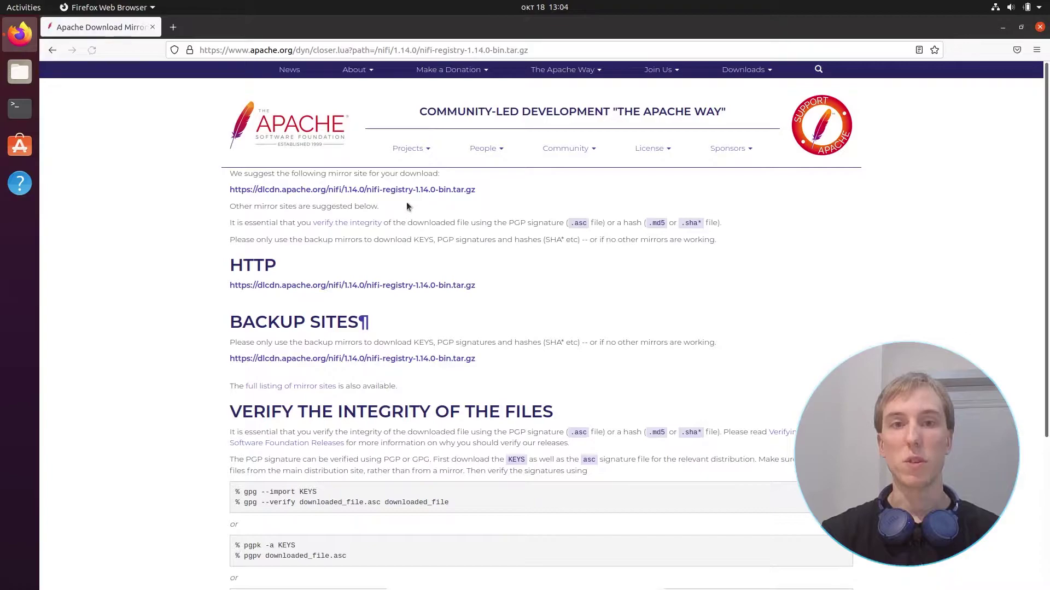
left_click(411, 190)
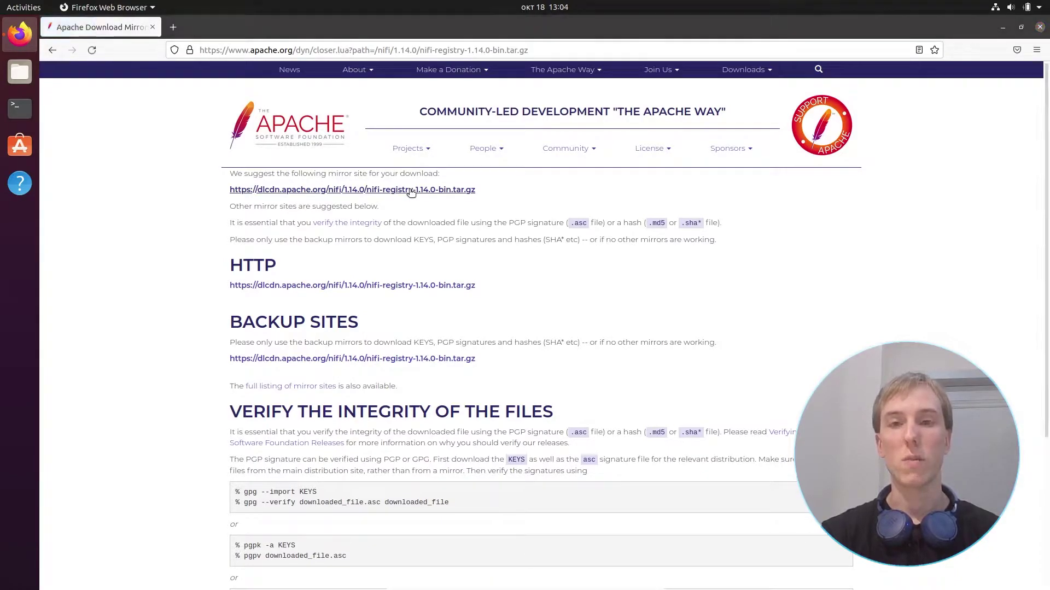
left_click(662, 438)
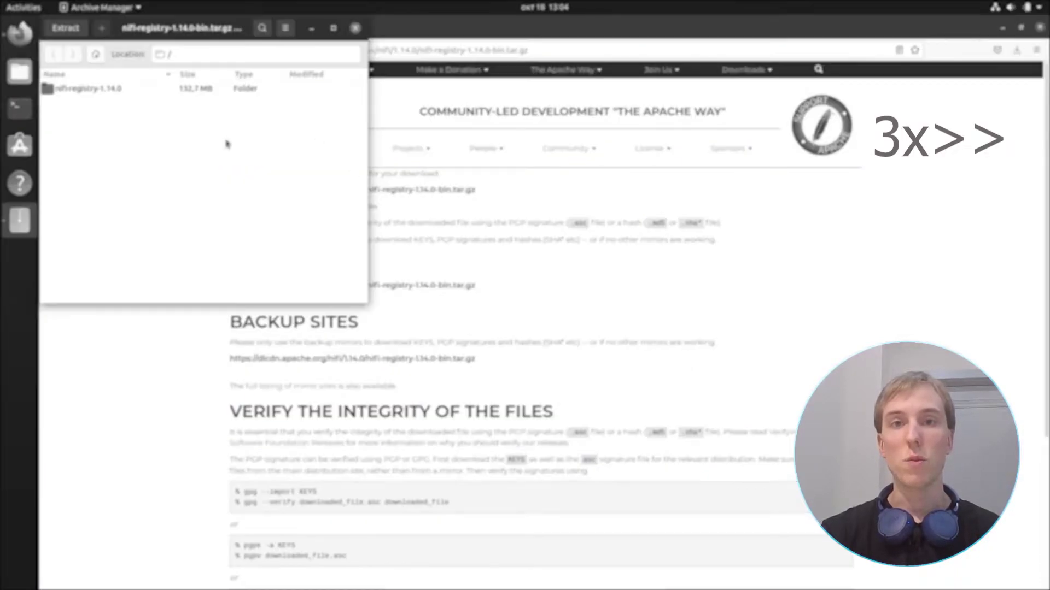
- Extract the nifi-registry-1.14.0 folder from the archive to the Desktop and show the extracted files
left_click(98, 88)
left_click(75, 31)
left_click(87, 98)
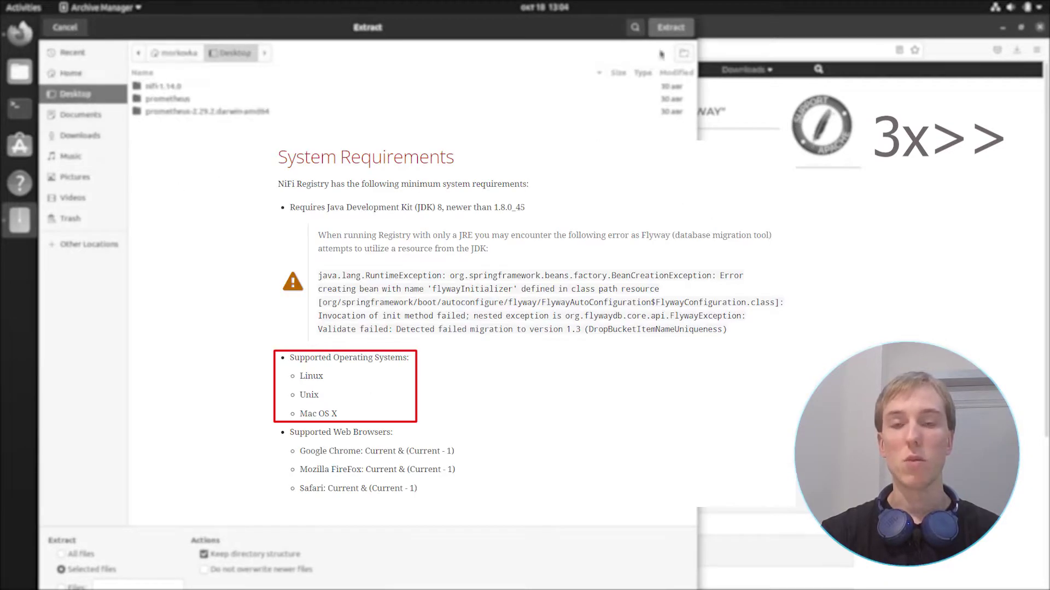
left_click(671, 29)
left_click(223, 180)
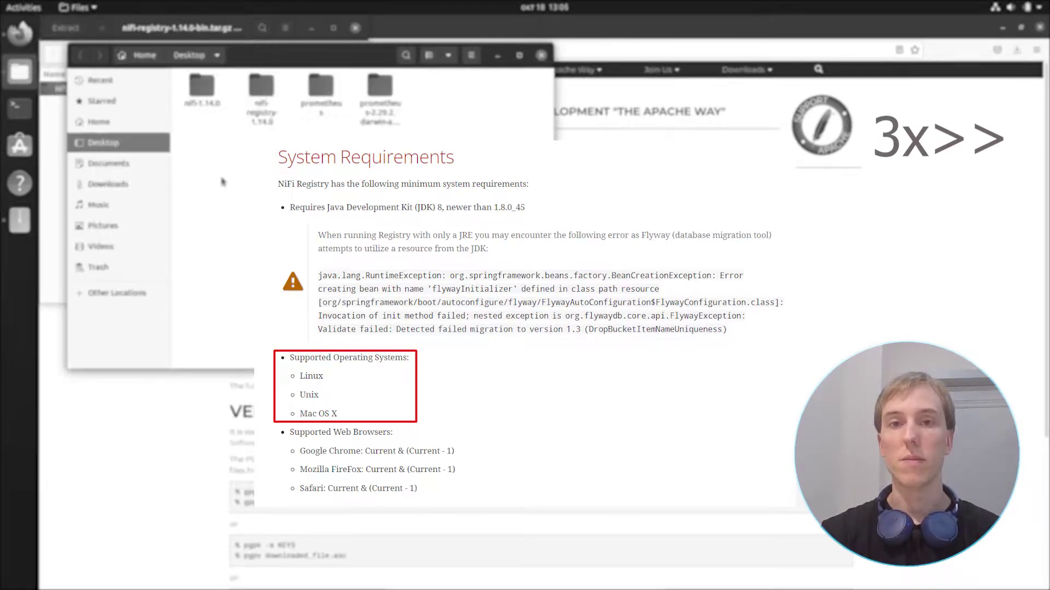
- Open a terminal in the bin folder of the extracted nifi-registry-1.14.0 directory
double_click(262, 91)
double_click(202, 90)
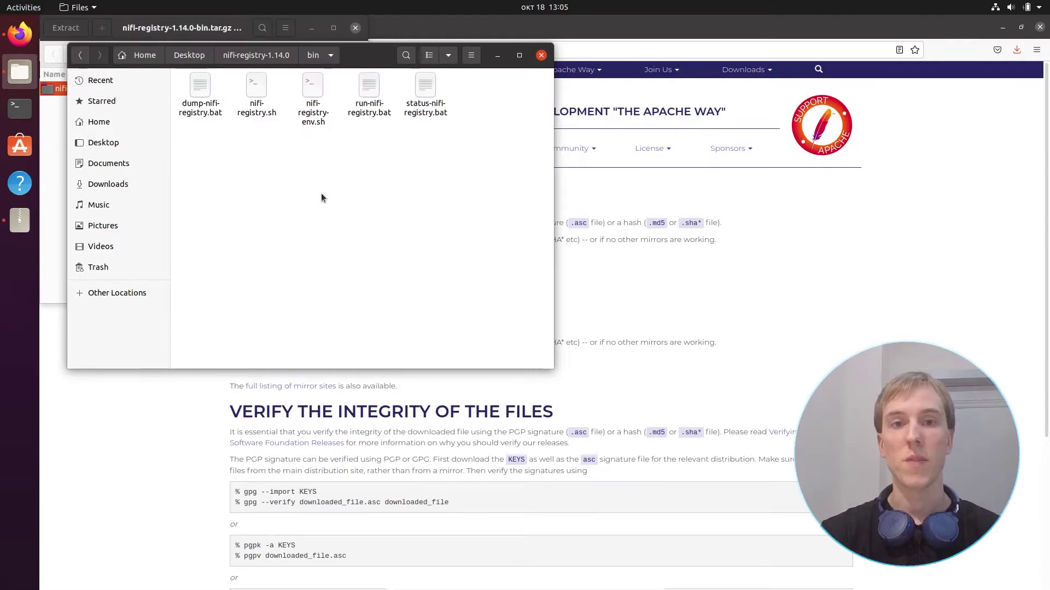
right_click(322, 221)
left_click(353, 285)
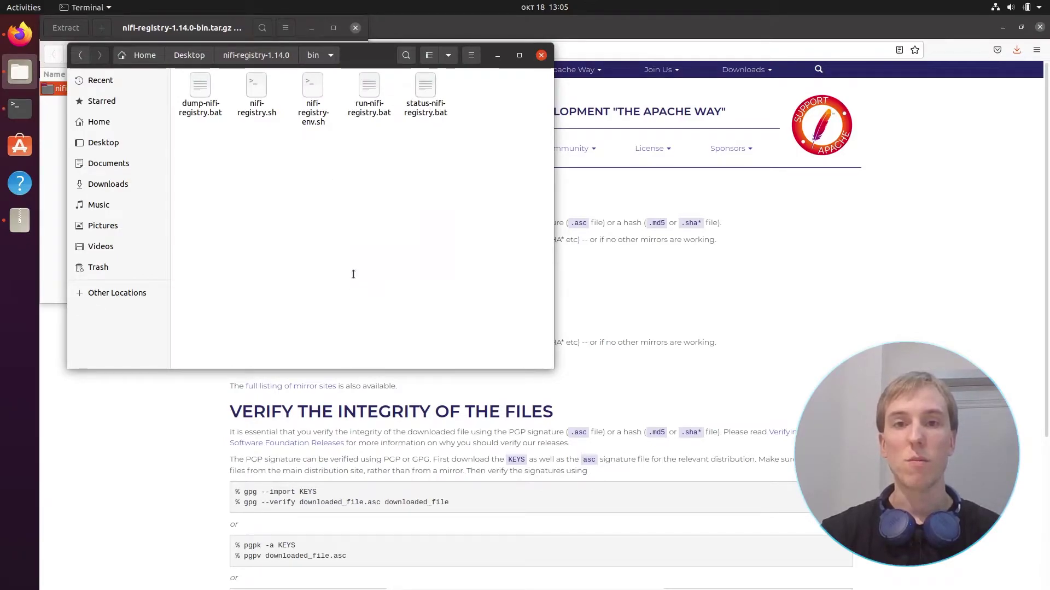
- Start the registry by running ./nifi-registry.sh start in the terminal
type("./ni")
key("Tab")
key("Tab")
type(".sh sta")
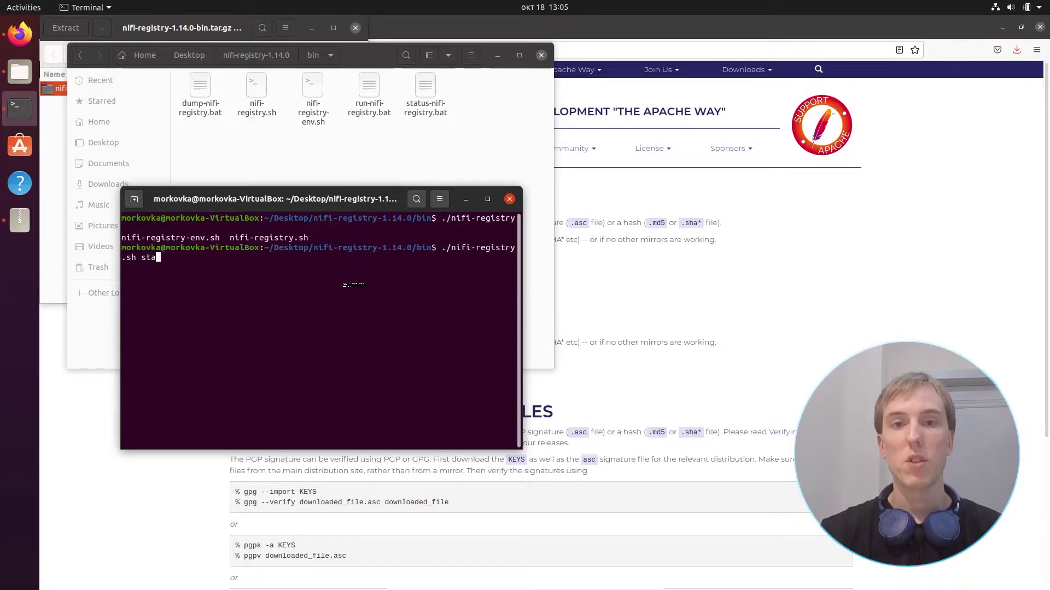
type("rt")
key("Return")
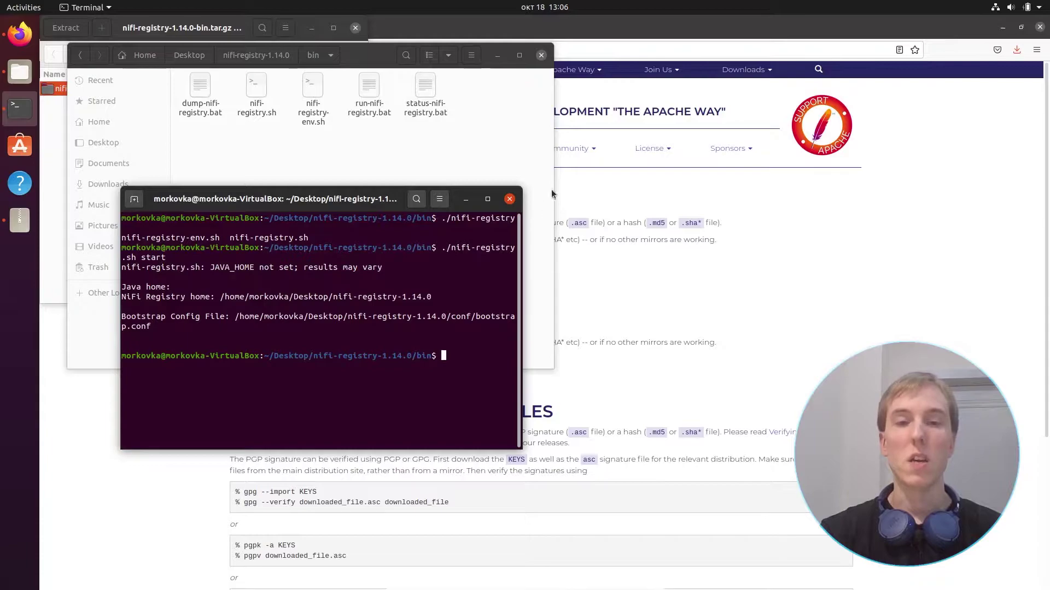
- Switch to the file manager and open nifi-registry.properties from the registry's conf folder in the text editor
left_click(628, 28)
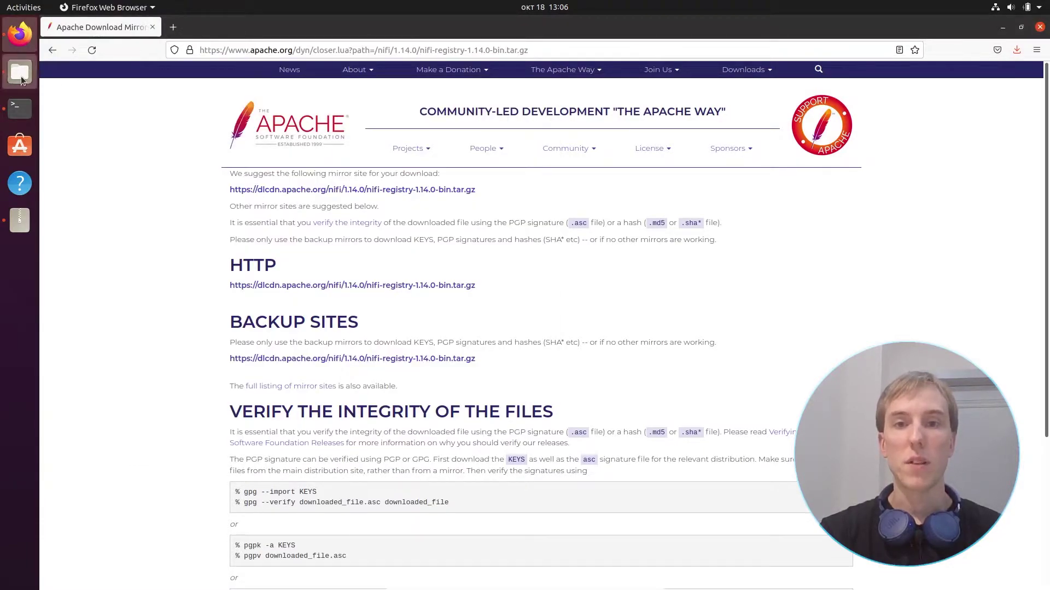
key("alt+Tab")
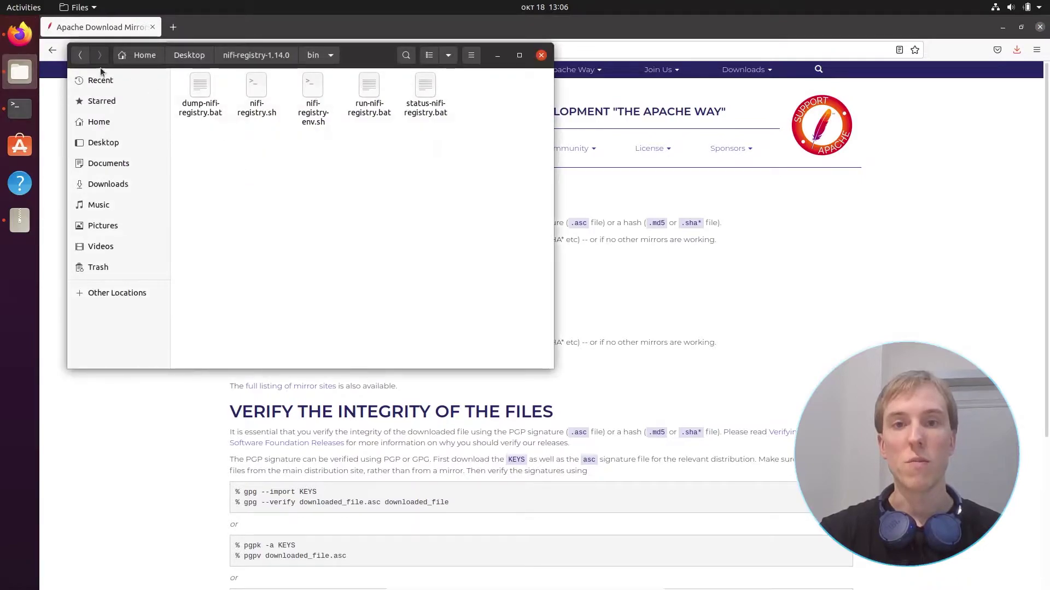
left_click(80, 57)
left_click(244, 100)
double_click(244, 100)
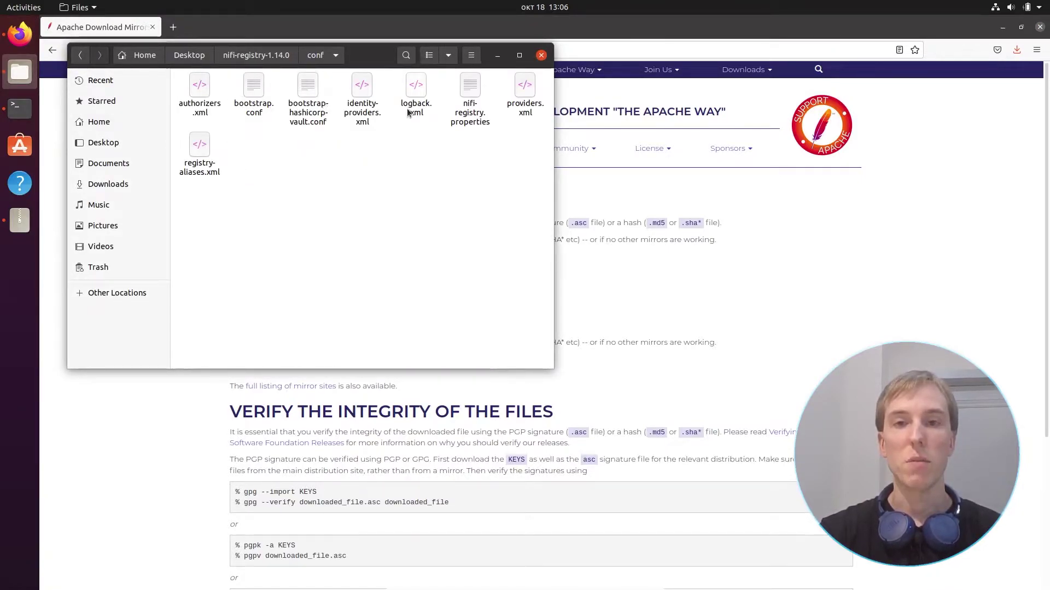
double_click(462, 100)
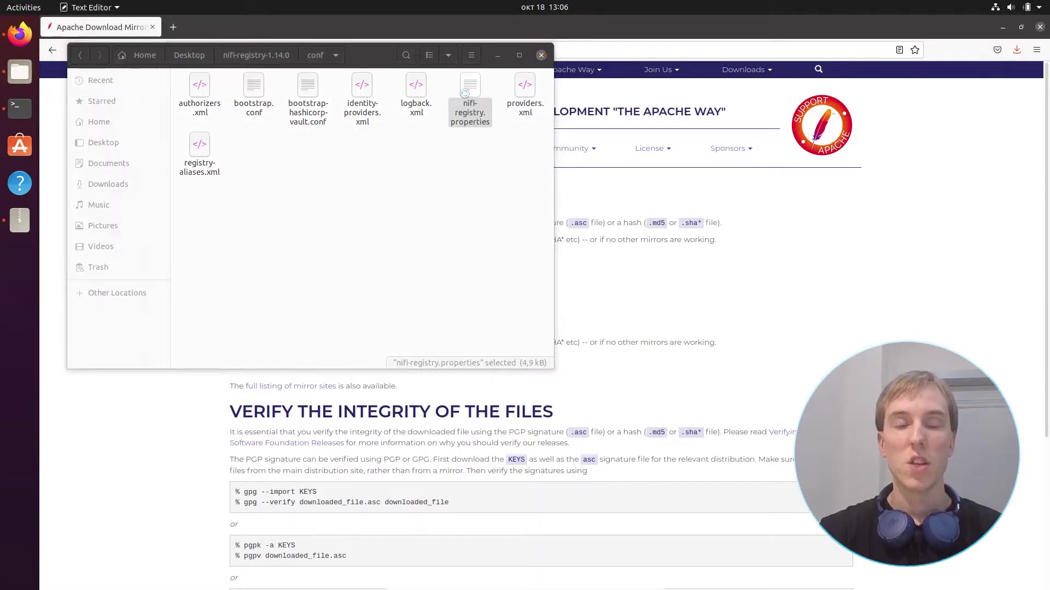
- Check the HTTP port value in the web properties section of nifi-registry.properties
left_click(424, 269)
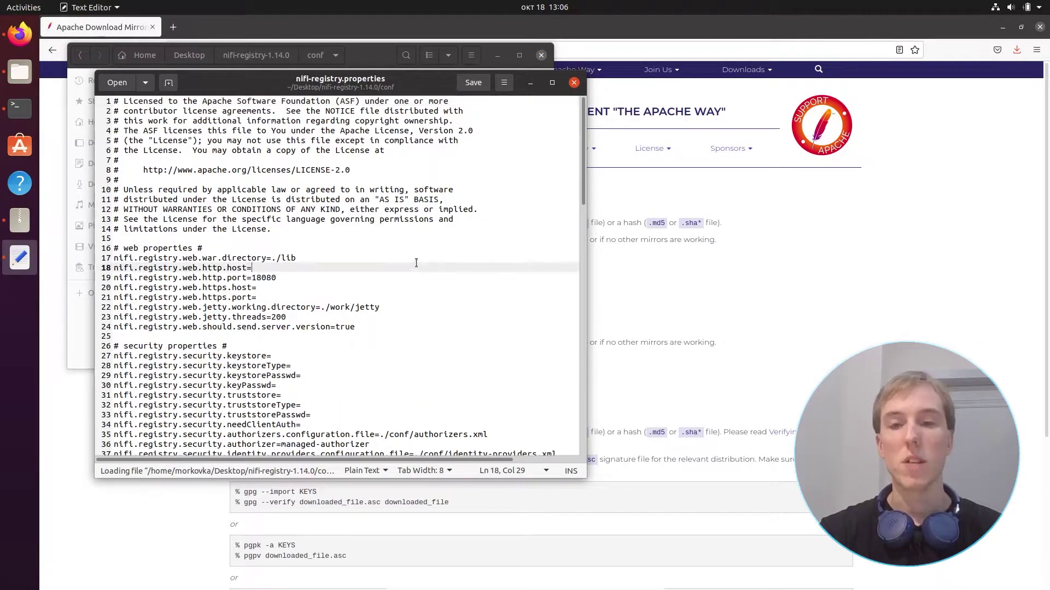
left_click_drag(306, 279, 99, 275)
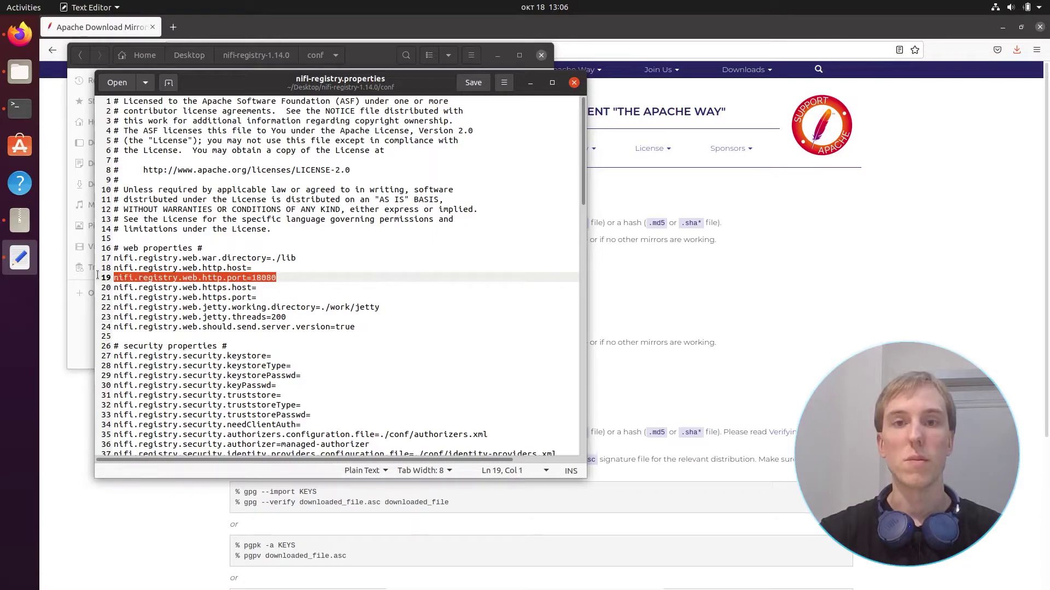
double_click(264, 278)
left_click(280, 278)
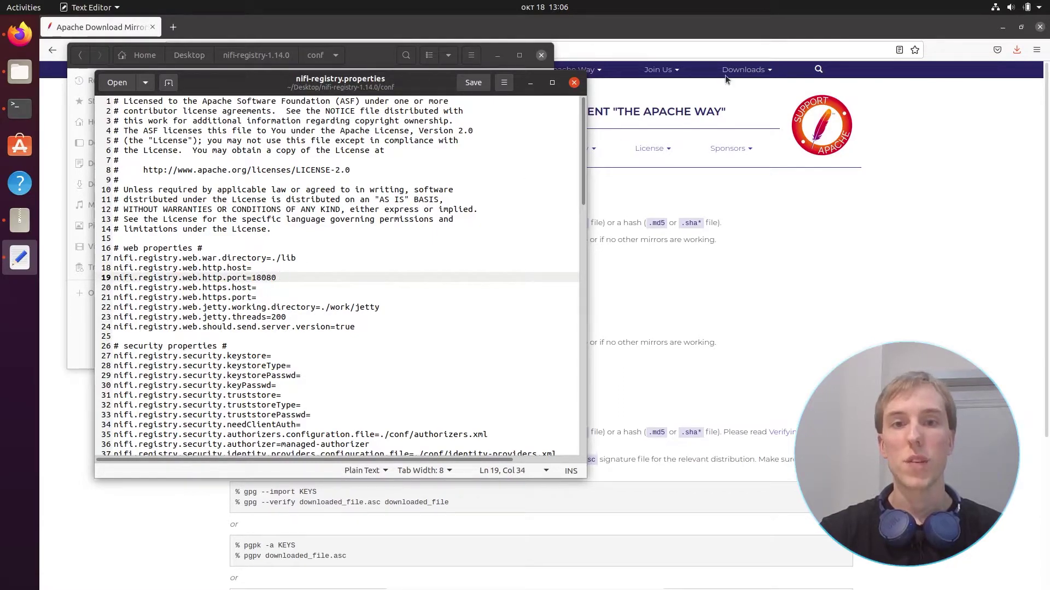
- Switch to the browser and load localhost:18080/nifi-registry in a new tab
left_click(180, 31)
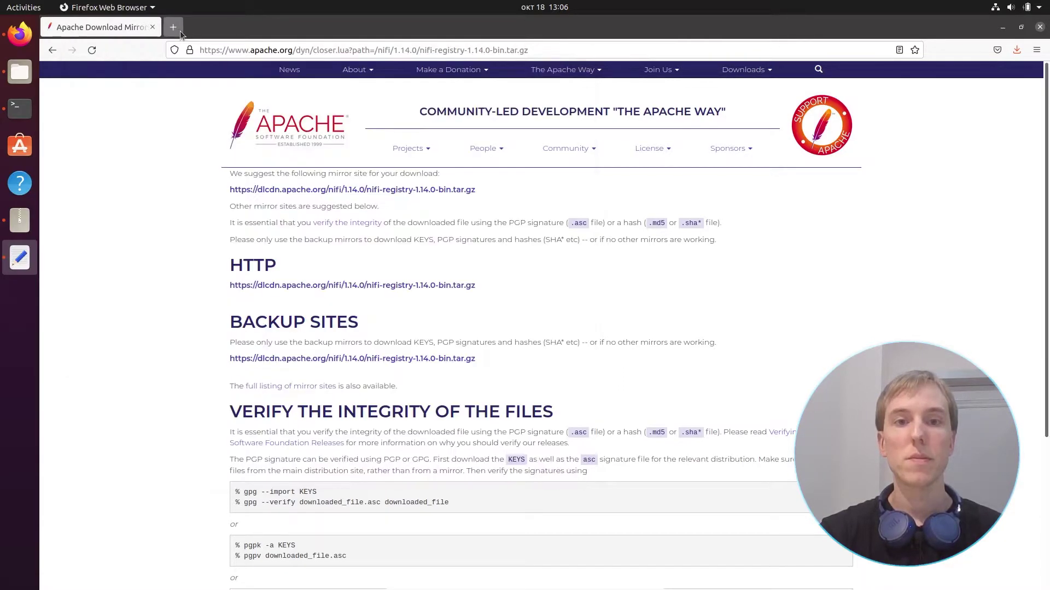
type("local")
type("host:18080/")
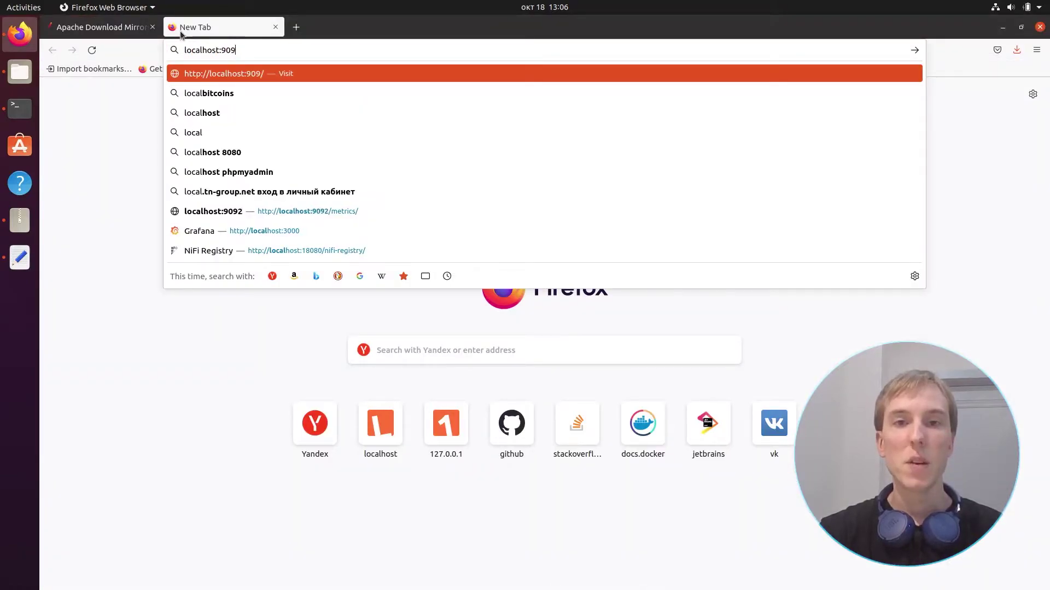
type("nifi-registry")
key("Return")
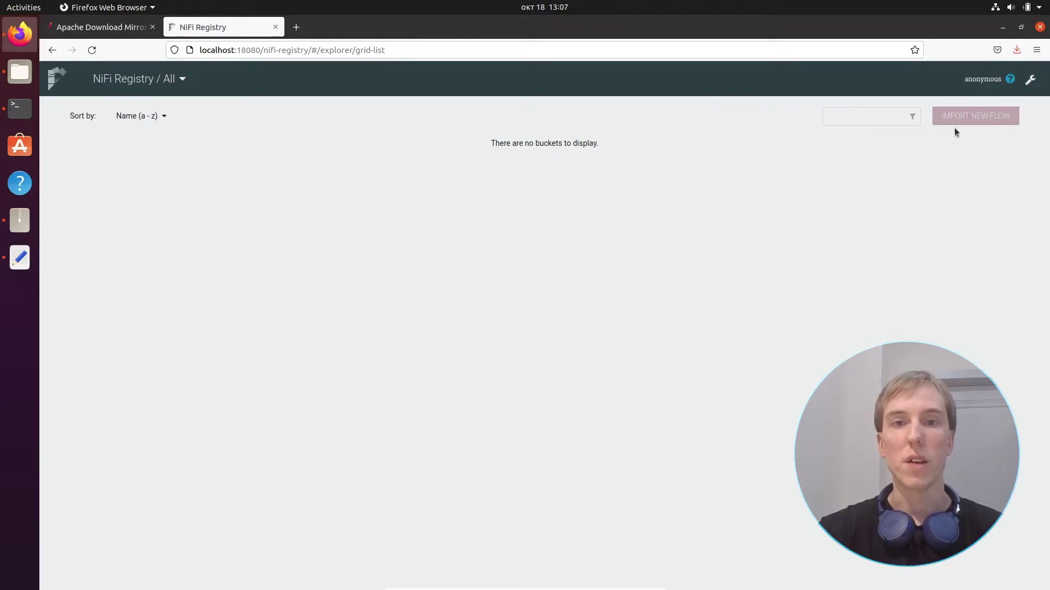
- Create a new bucket named "Super Bucket" in the registry's administration settings
left_click(1030, 81)
left_click(902, 186)
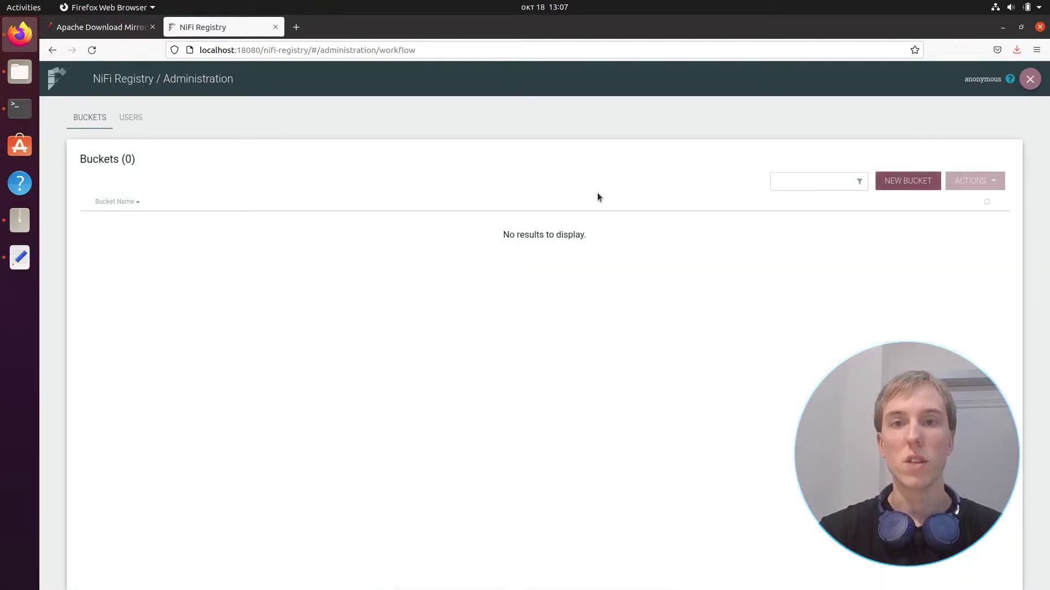
type("Super Bucket")
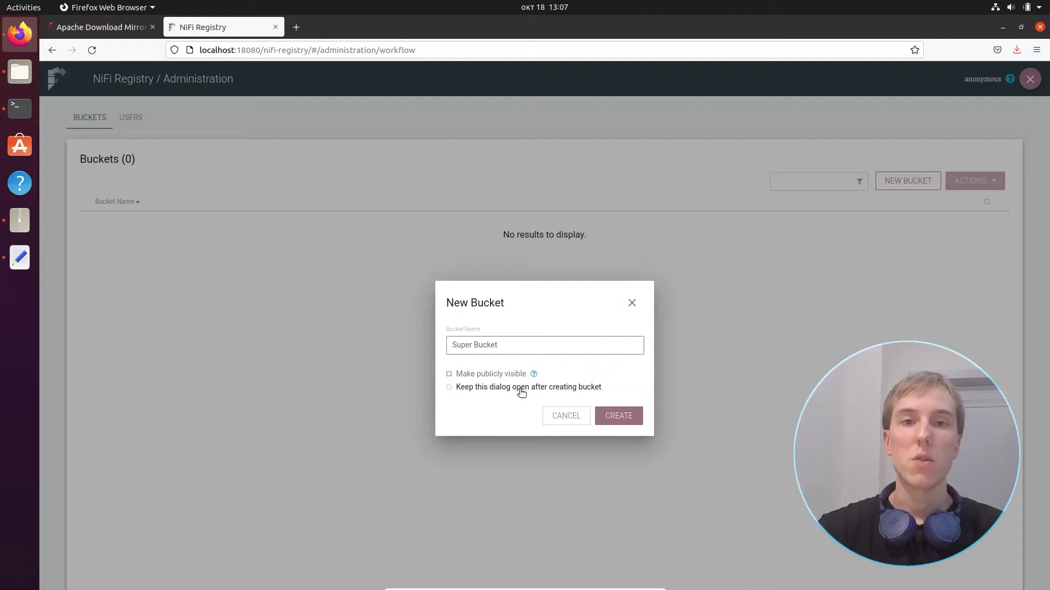
left_click(613, 416)
left_click(526, 221)
- Leave the administration settings and examine the fields of the Import New Flow form without importing anything
left_click(1031, 79)
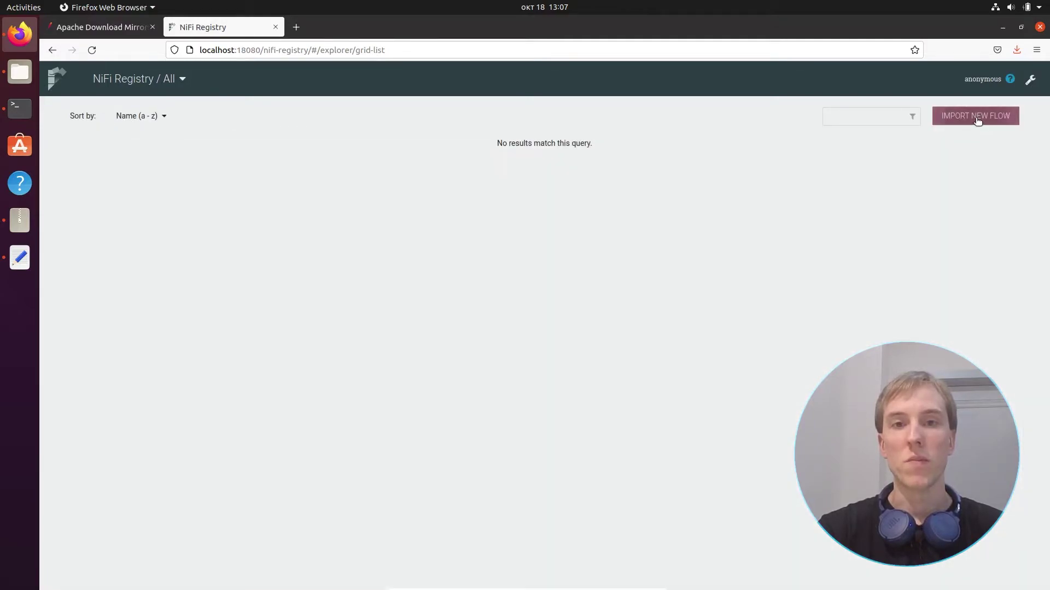
left_click(975, 116)
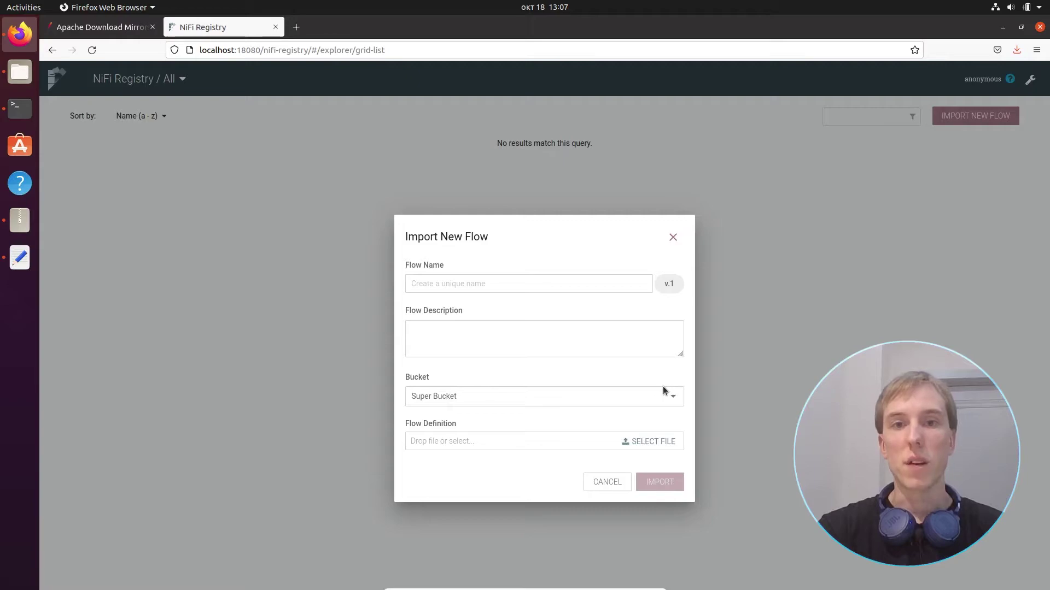
key("Escape")
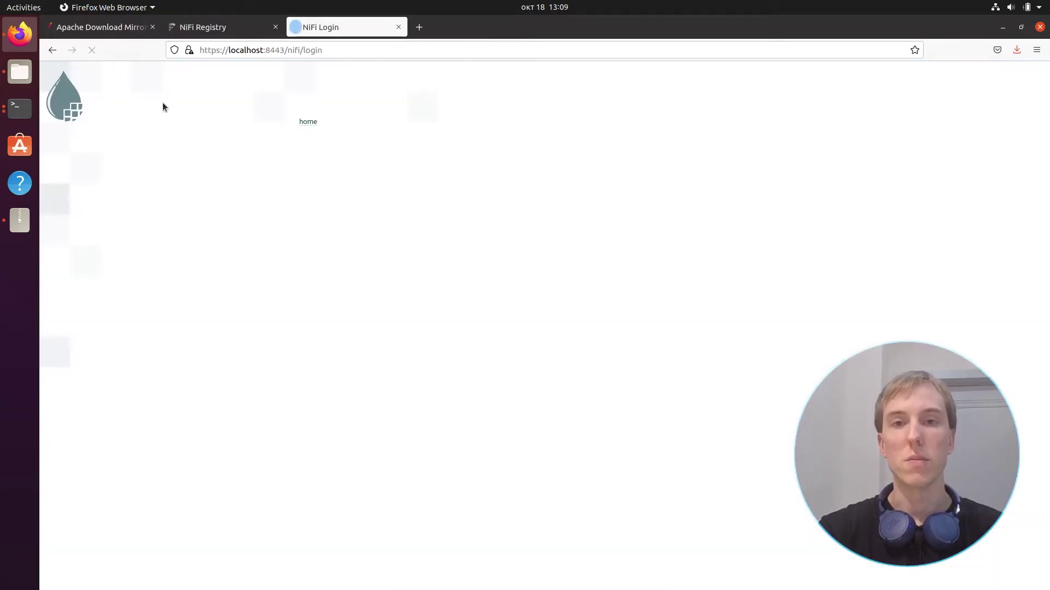
- Log in to NiFi using the saved username and password
left_click(164, 148)
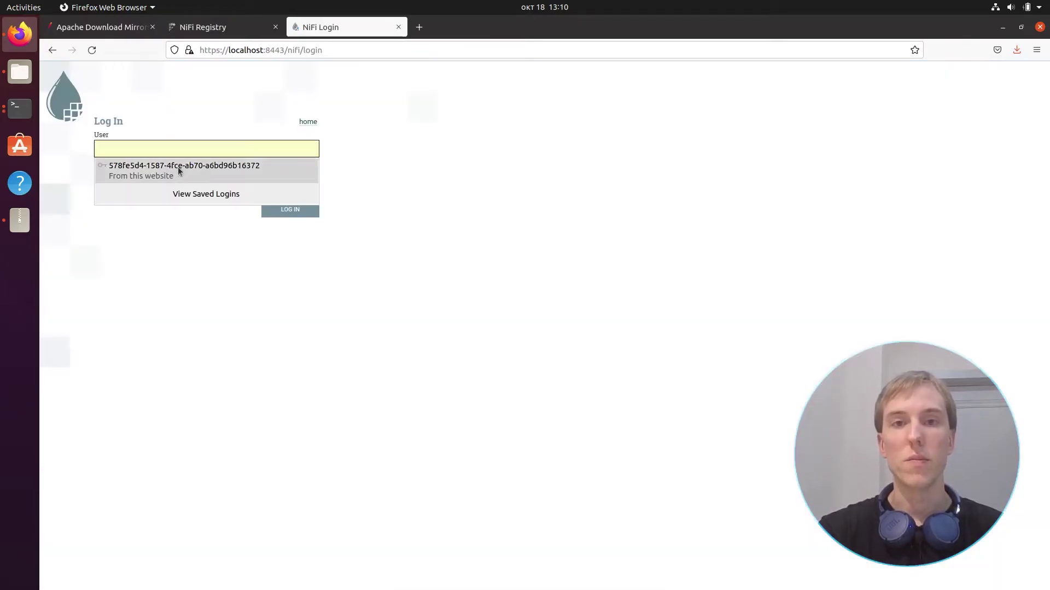
left_click(177, 163)
left_click(275, 213)
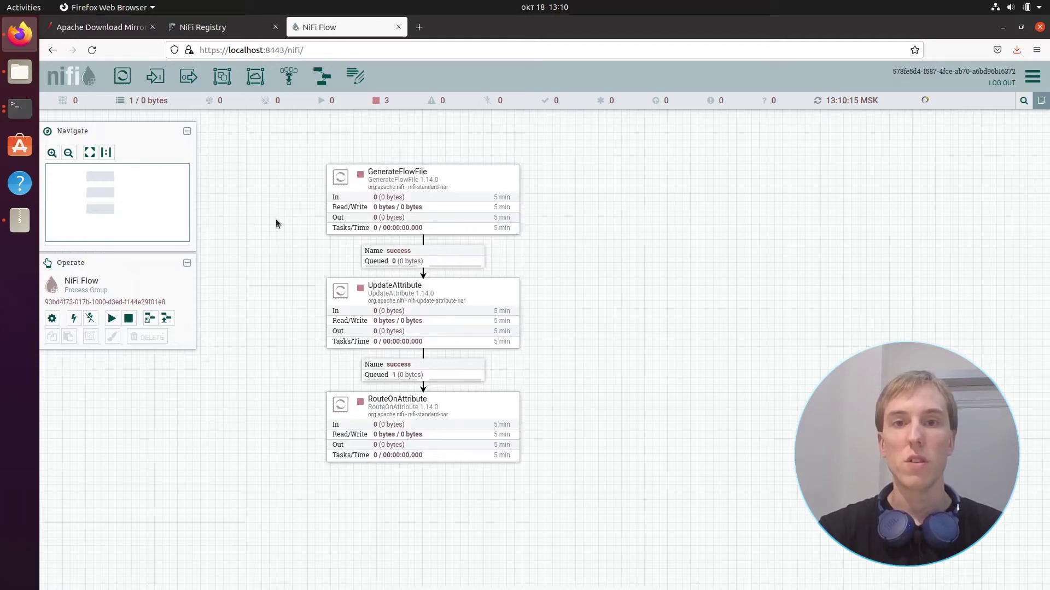
left_click(1032, 78)
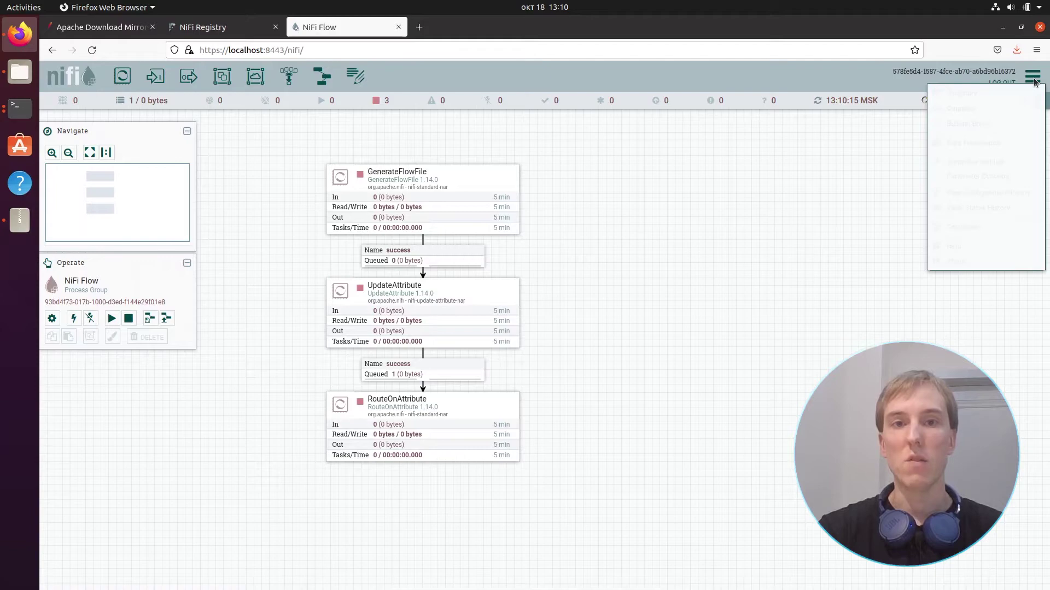
left_click(992, 167)
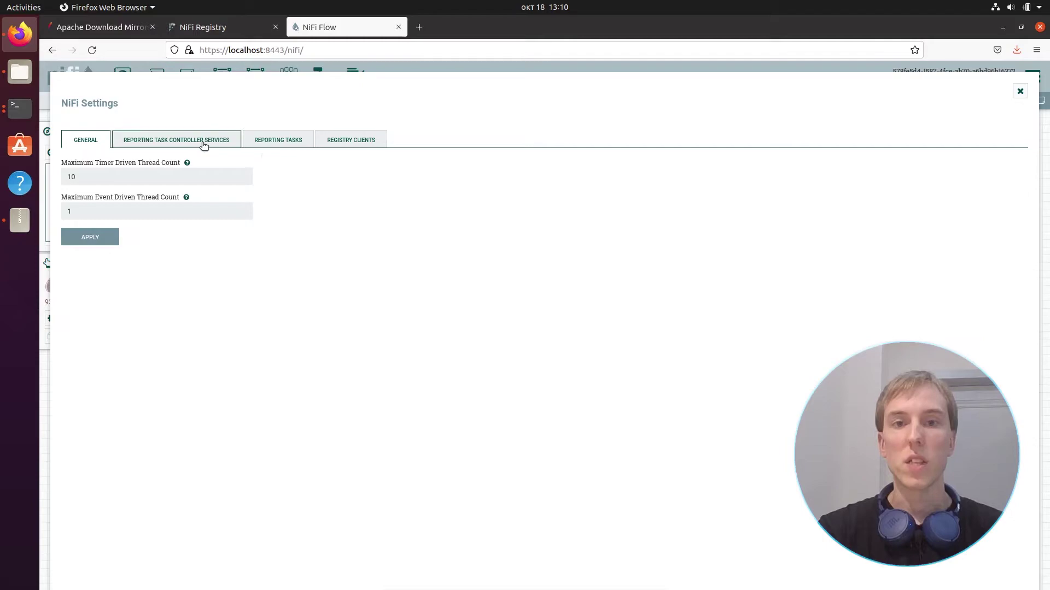
left_click(361, 143)
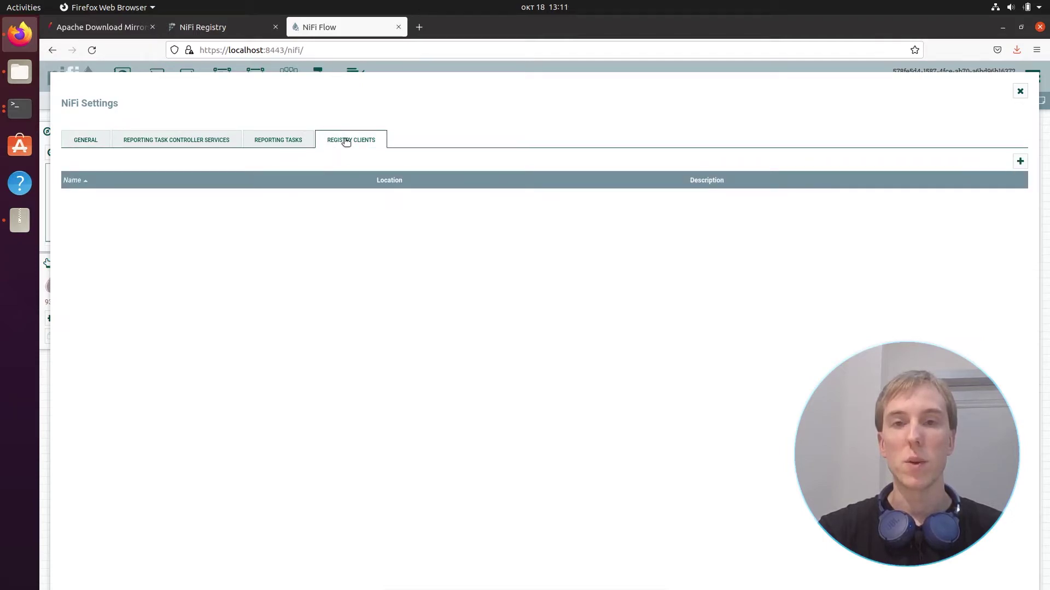
left_click(1020, 161)
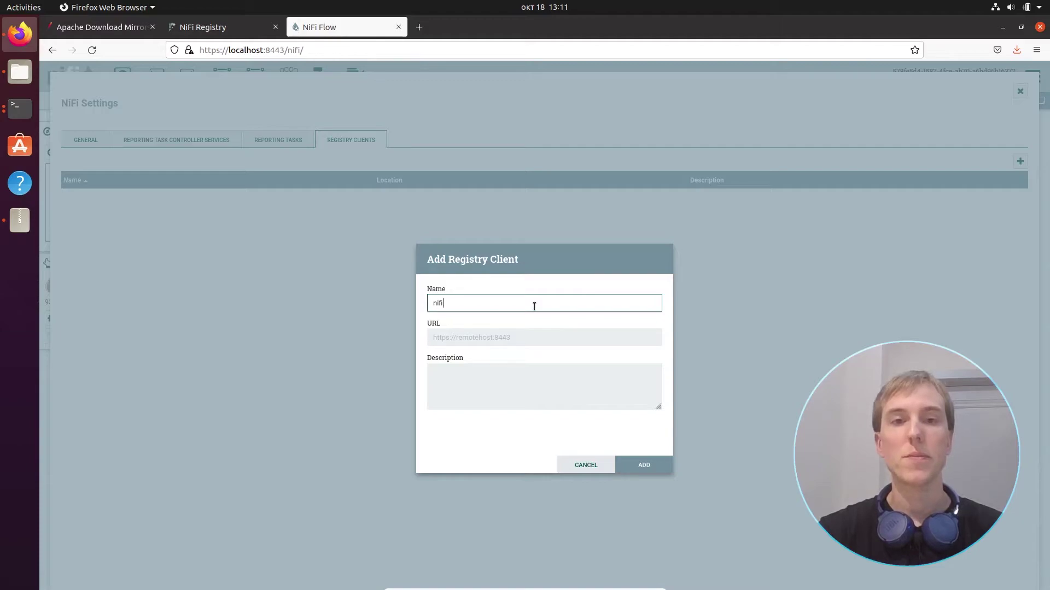
type("nifi-registry")
key("Tab")
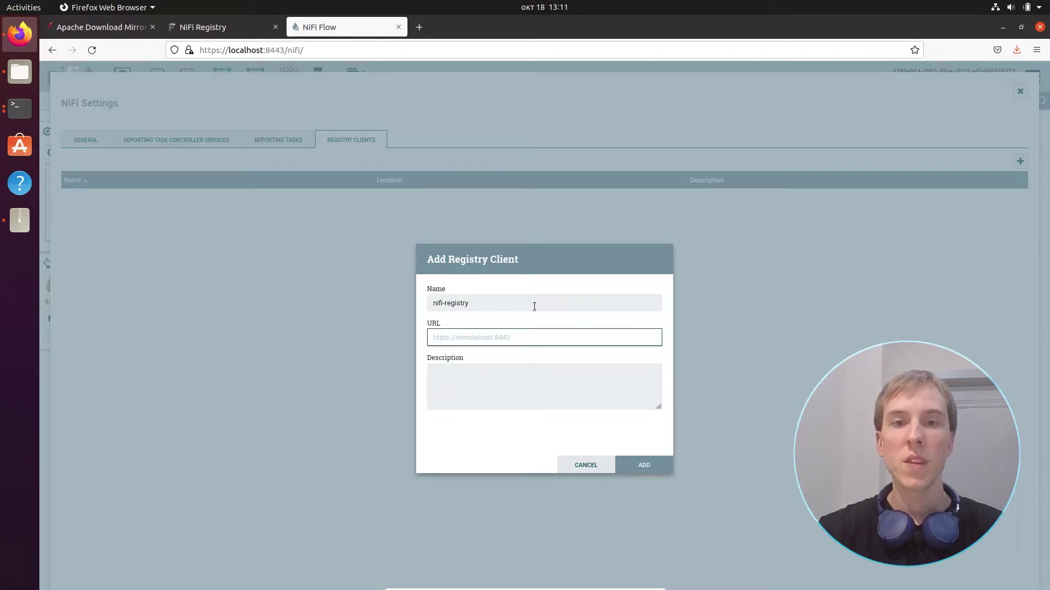
type("http://localhost:18080/nifi-registry")
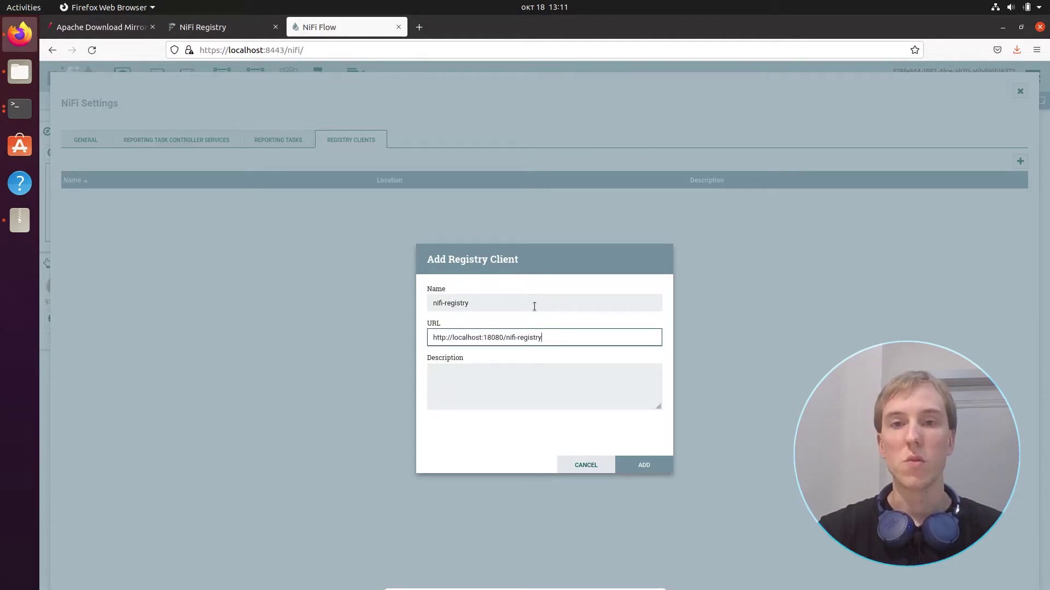
left_click(651, 466)
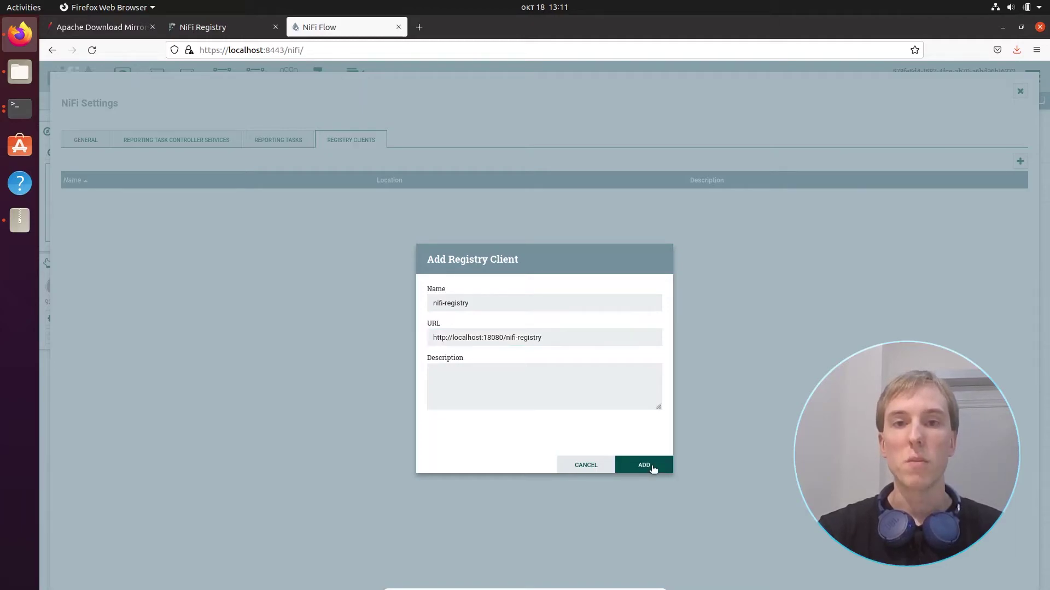
- Close the settings, add a process group named Group to the canvas, and move the three connected processors into it
left_click(1020, 90)
left_click_drag(224, 80, 569, 189)
type("Group")
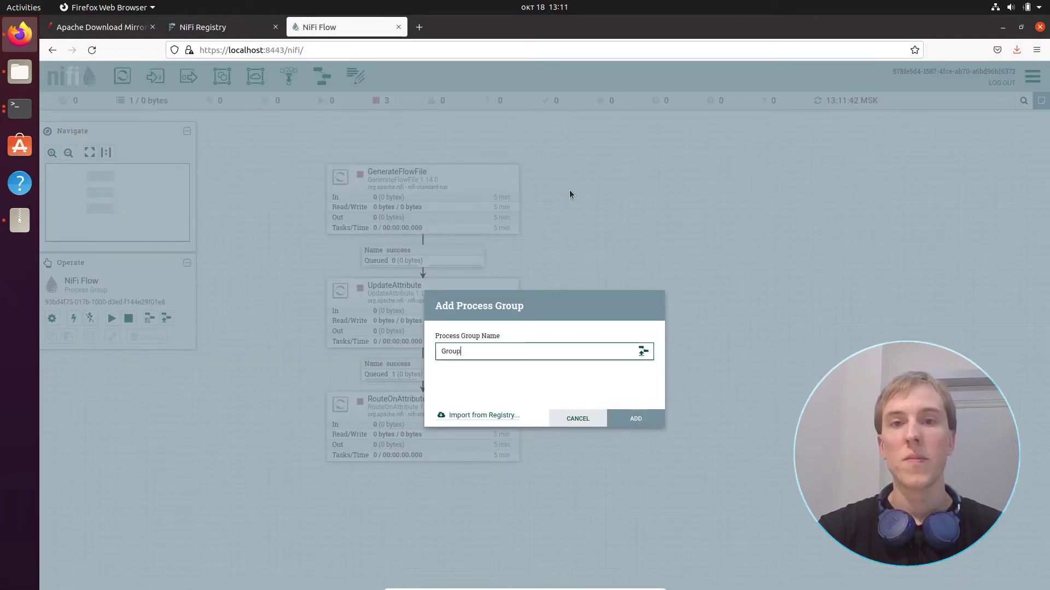
left_click(645, 421)
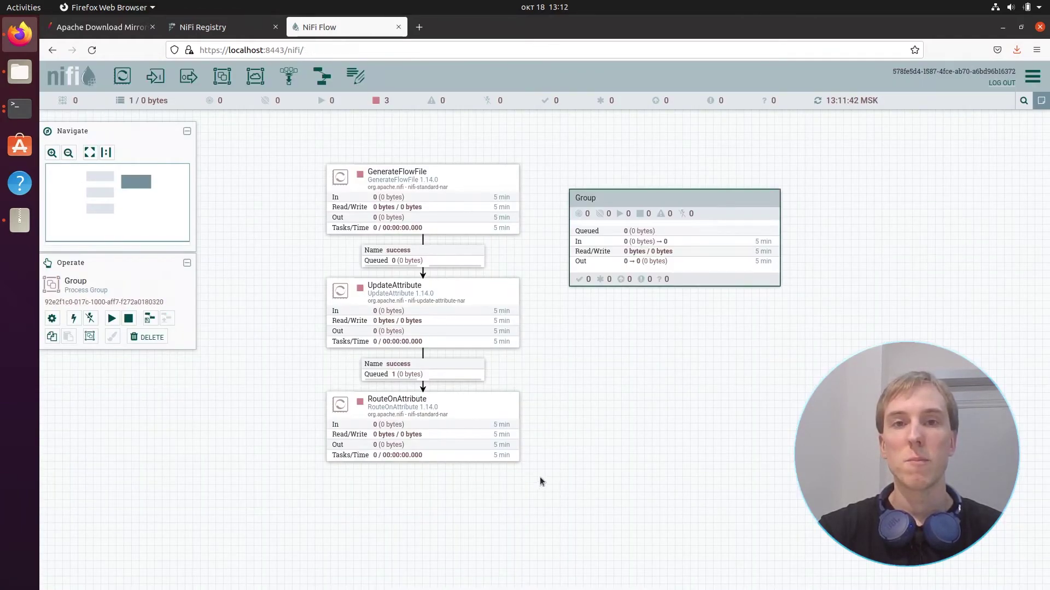
left_click_drag(297, 159, 297, 158)
left_click_drag(414, 205, 645, 244)
- Start version control on the process group, saving it to Super Bucket in nifi-registry as First Flow with the version comment "Initial commit"
right_click(645, 244)
mouse_move(675, 282)
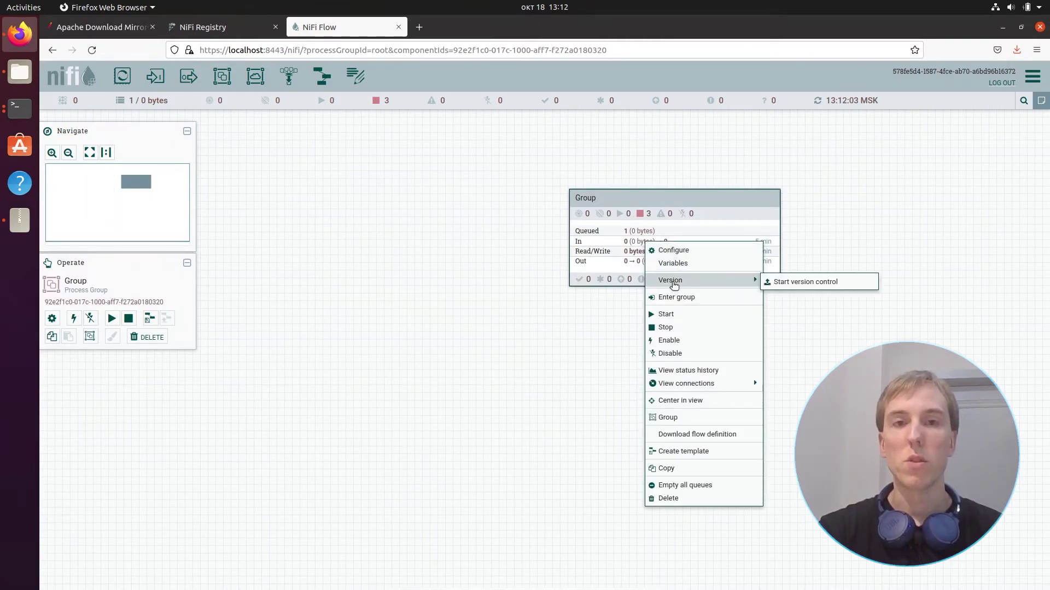
left_click(781, 286)
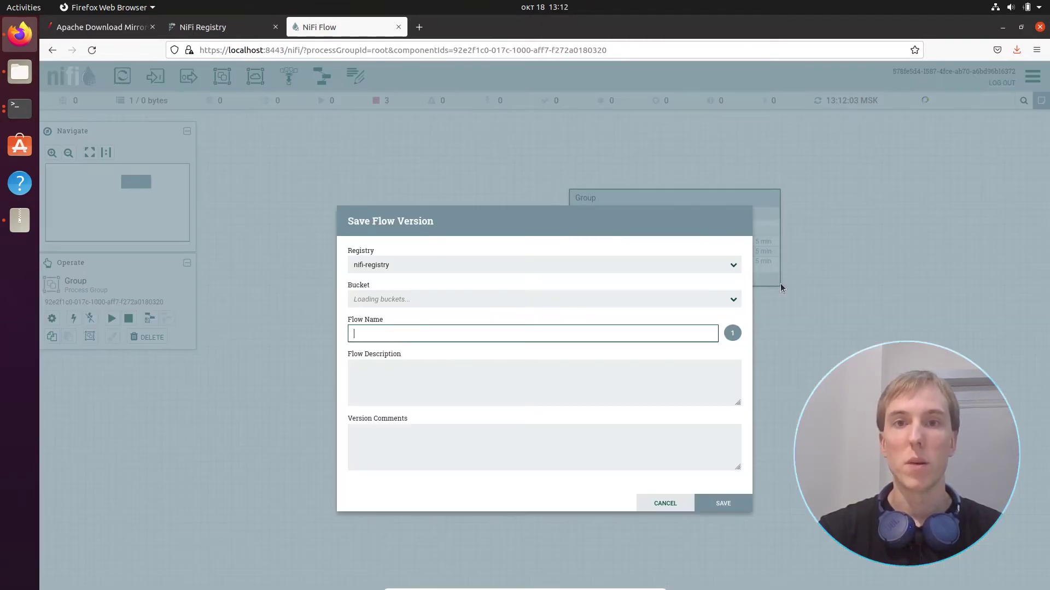
left_click(556, 303)
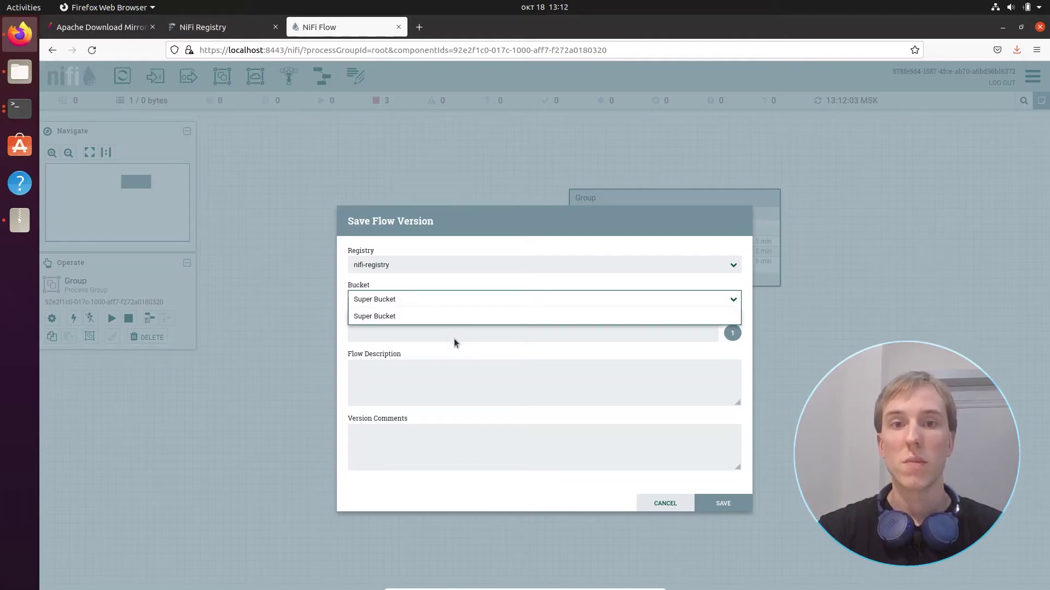
left_click(454, 340)
left_click(454, 339)
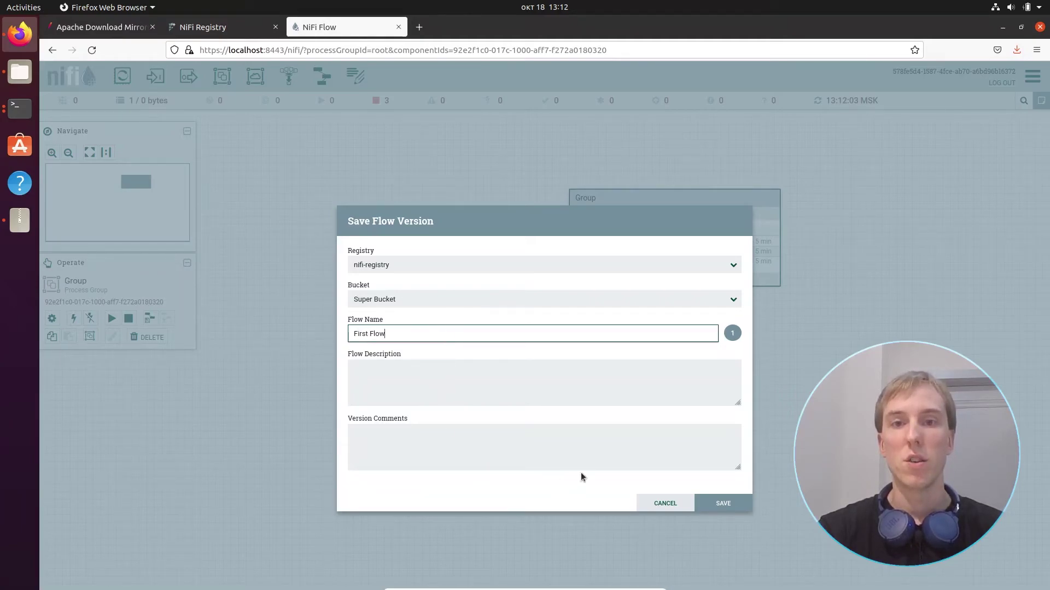
left_click(586, 456)
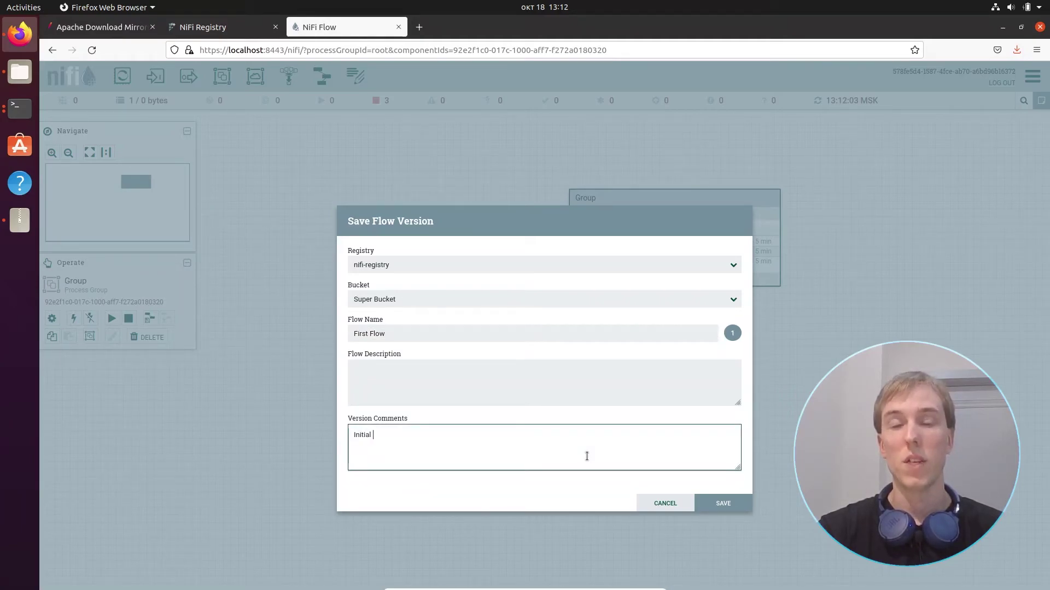
type("Initial commit")
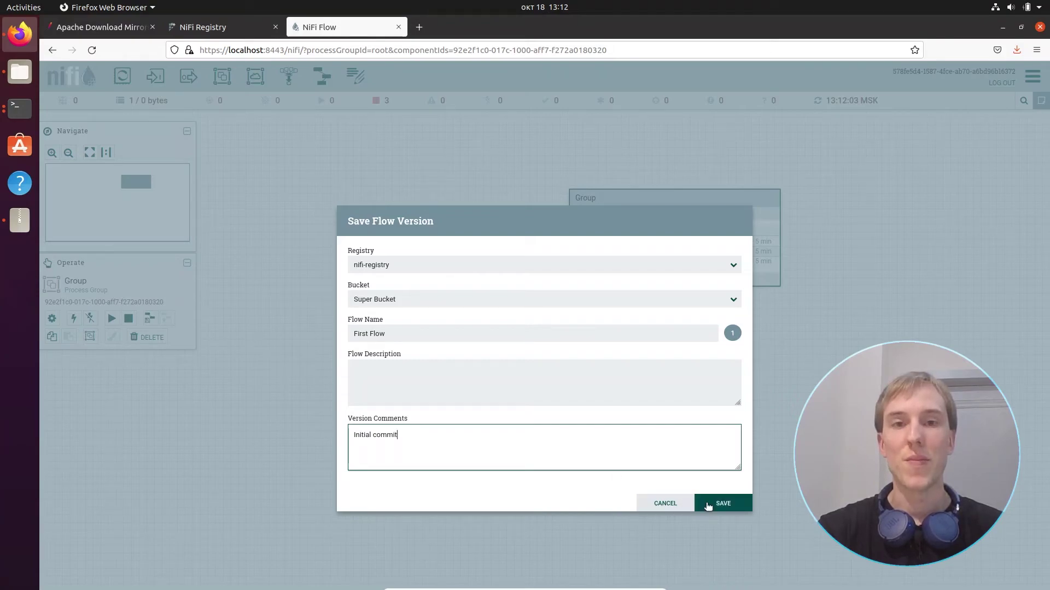
left_click(708, 502)
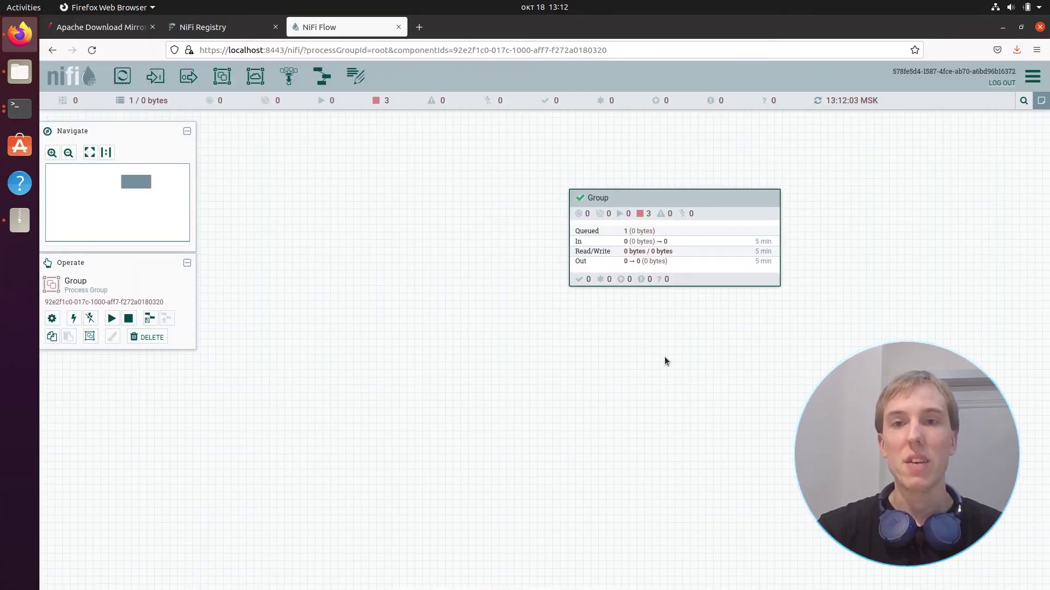
- Check the group's version status, and in the reloaded NiFi Registry page examine the details and change log of First Flow
left_click_drag(664, 356, 509, 346)
mouse_move(435, 200)
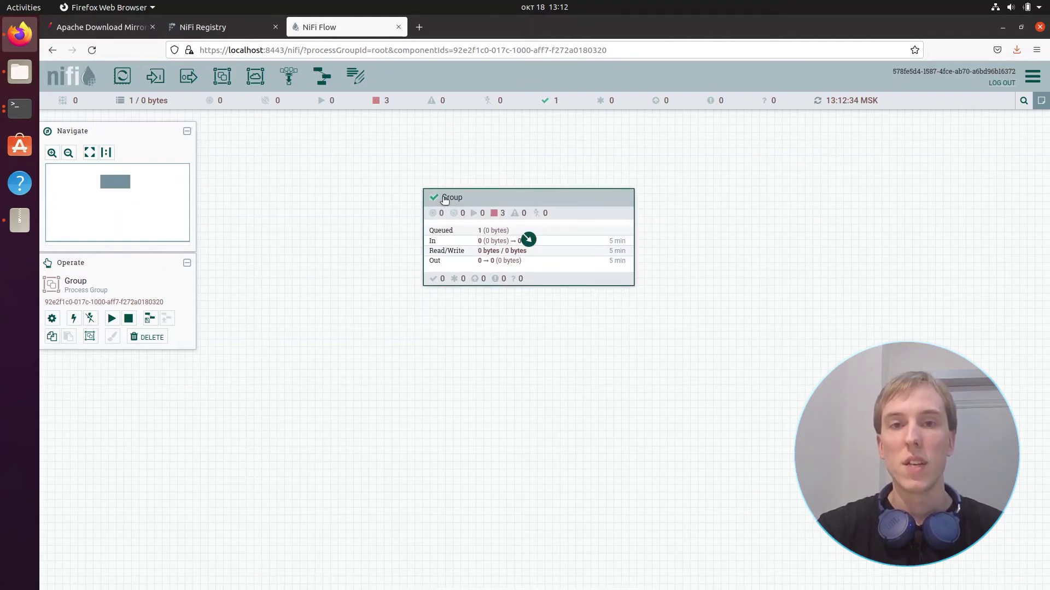
left_click(226, 27)
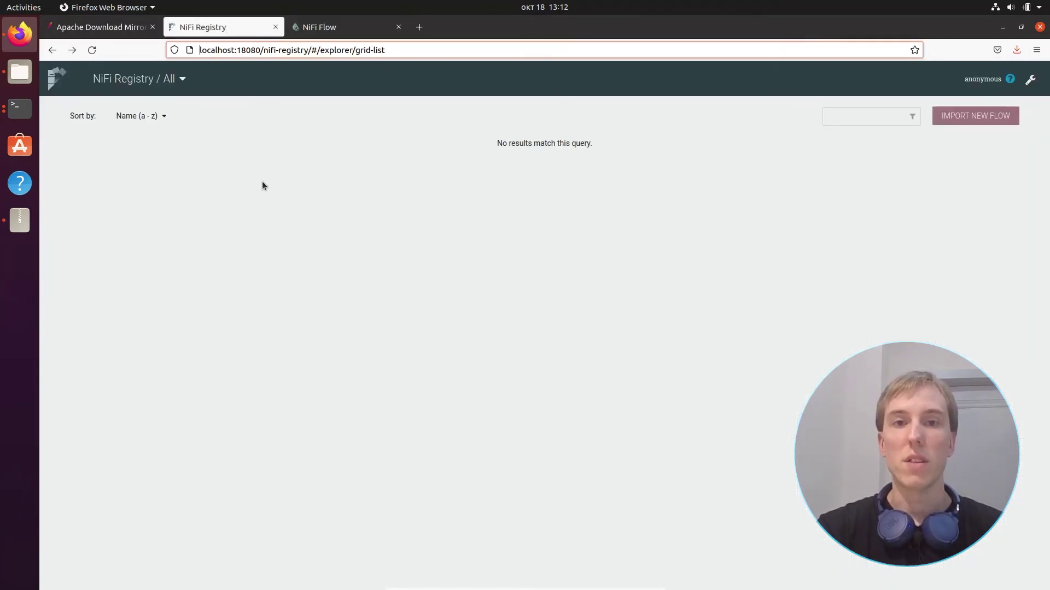
left_click(93, 50)
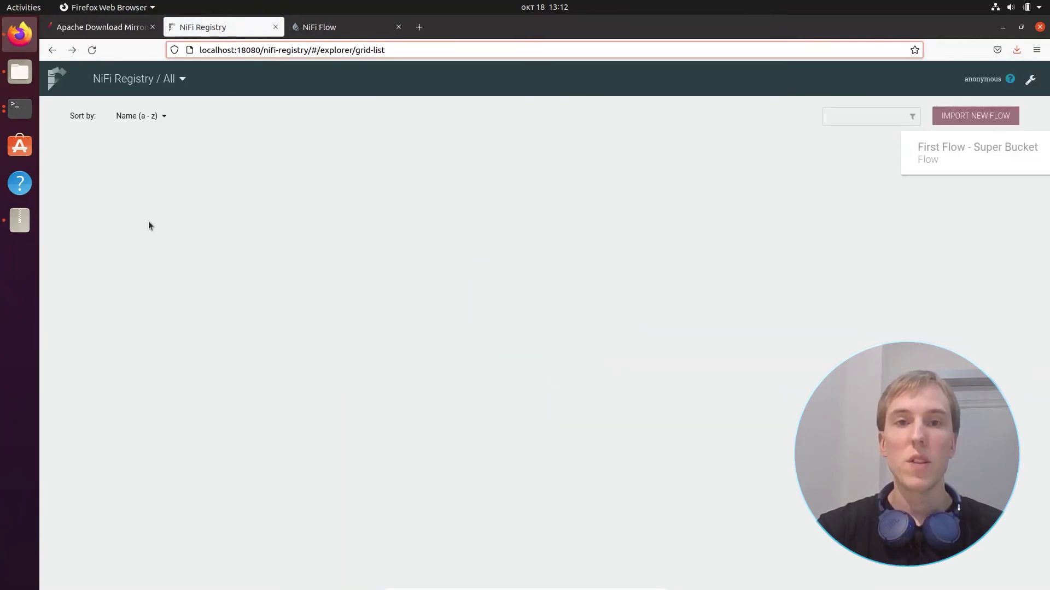
left_click(163, 154)
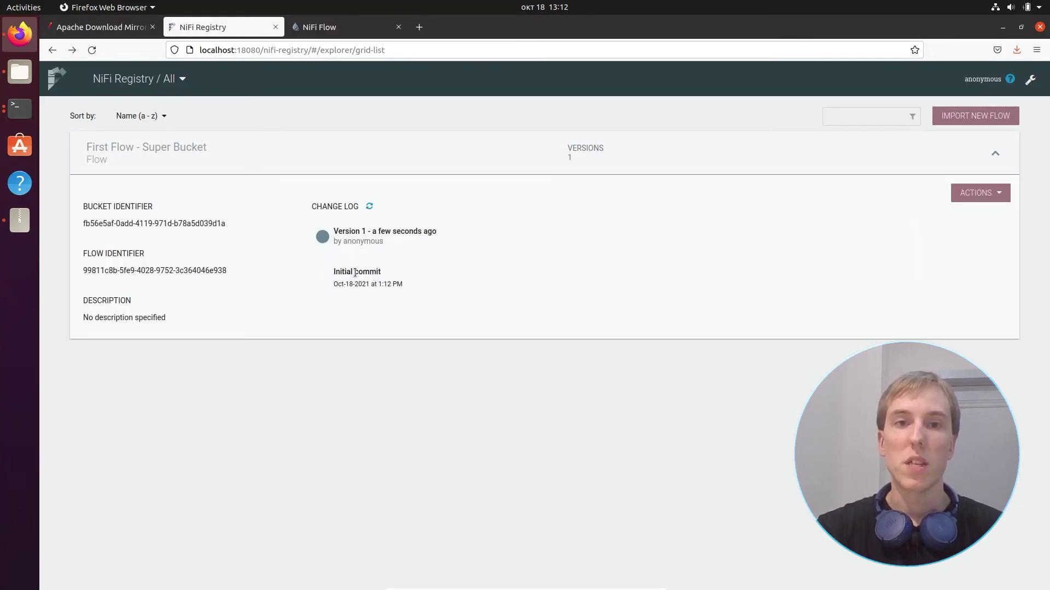
triple_click(355, 272)
left_click(355, 272)
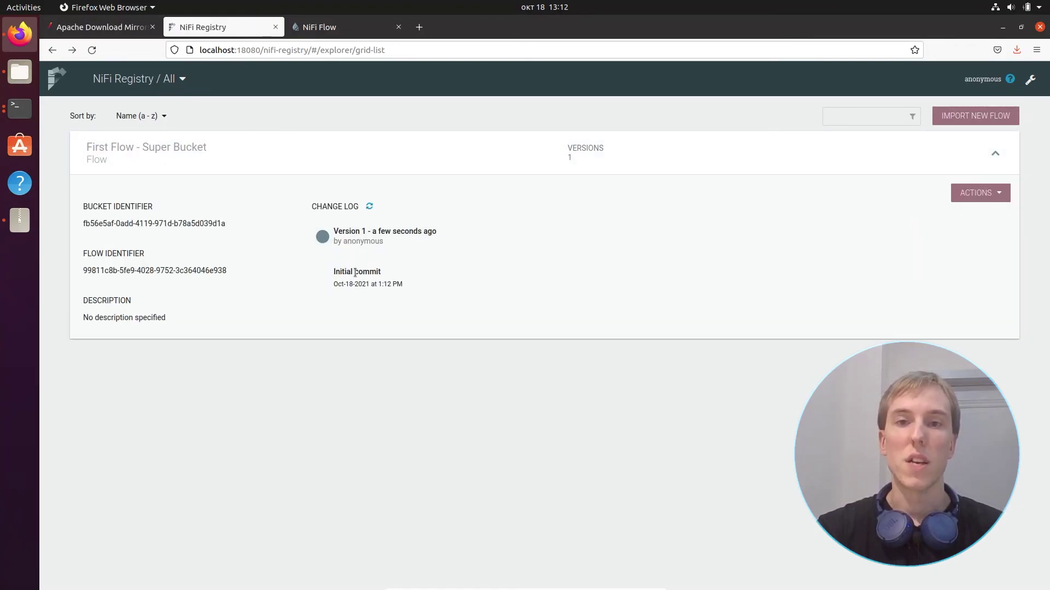